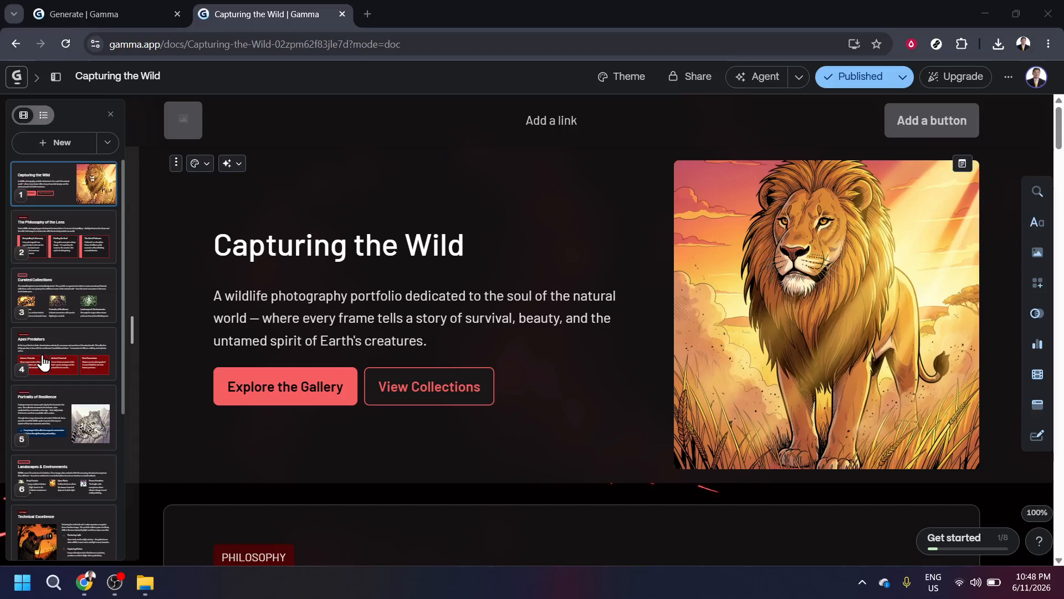
scroll(44, 363, "down", 4)
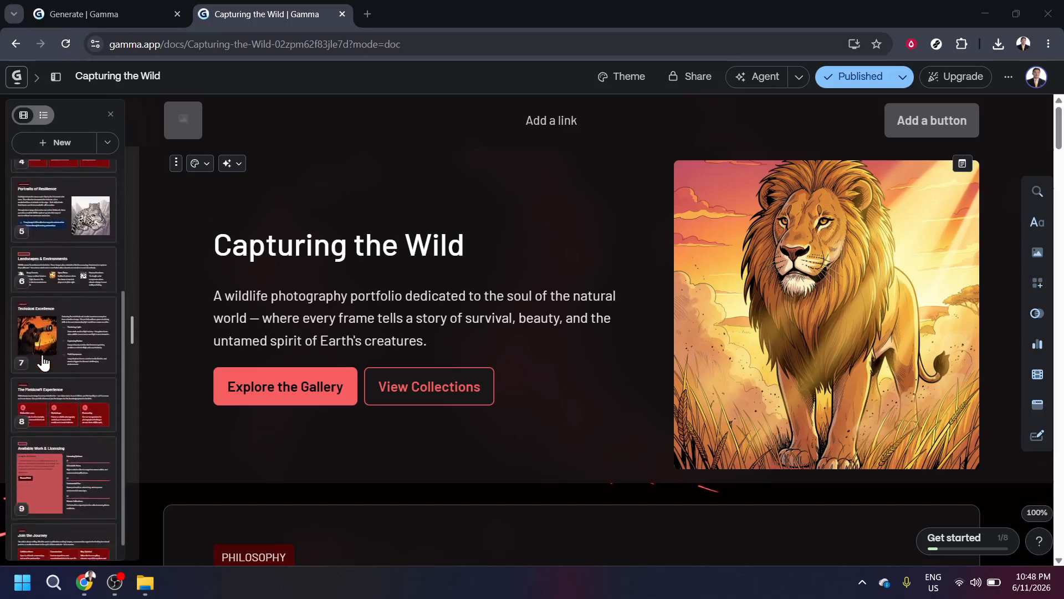
scroll(44, 362, "up", 4)
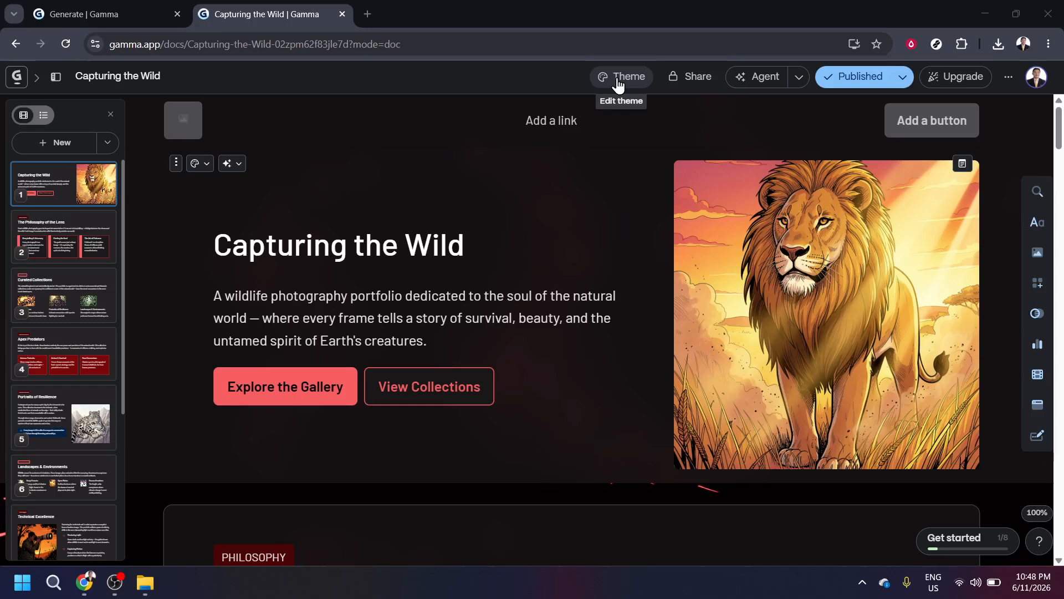
Browse the available themes and apply the Aurum theme to the Capturing the Wild site
left_click(619, 82)
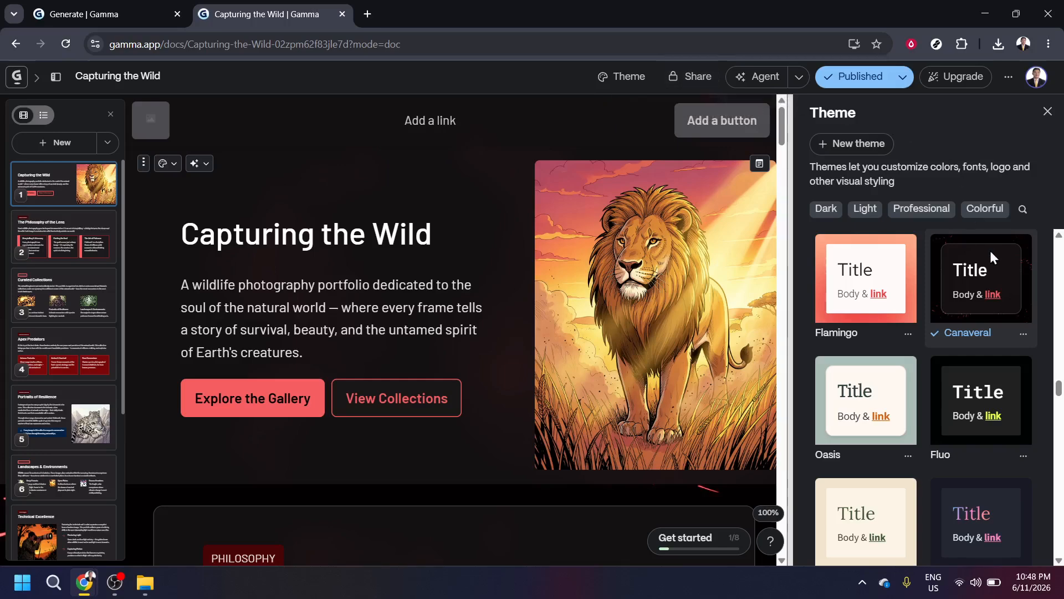
scroll(996, 275, "down", 5)
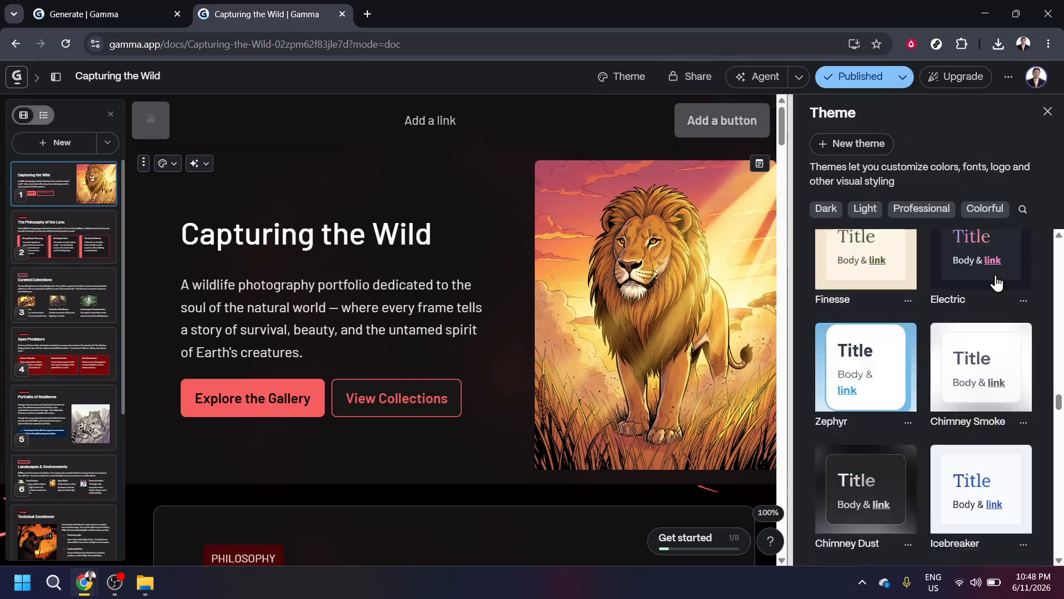
scroll(969, 333, "down", 3)
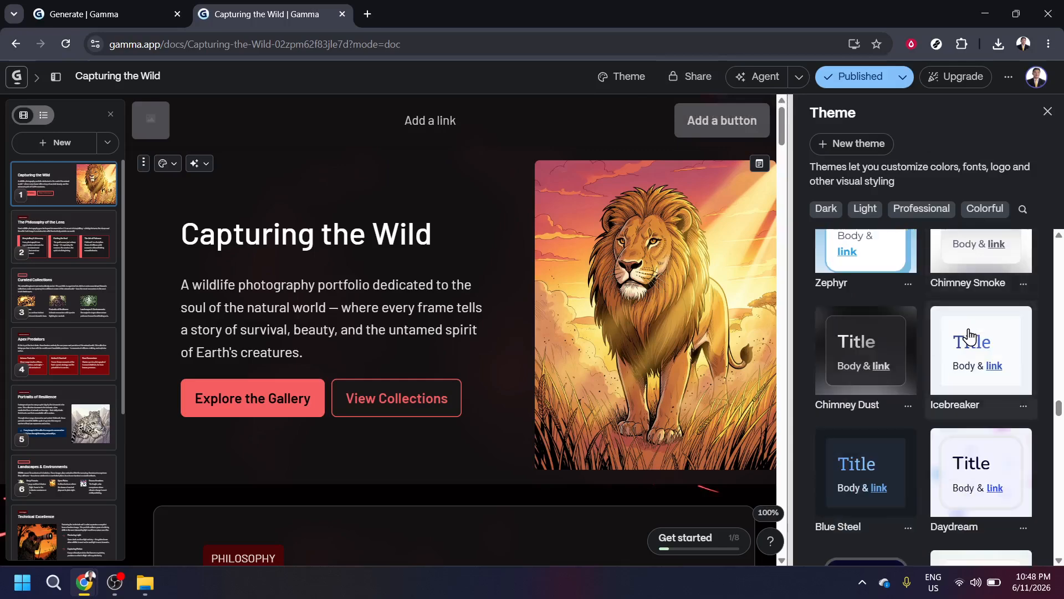
scroll(969, 333, "down", 5)
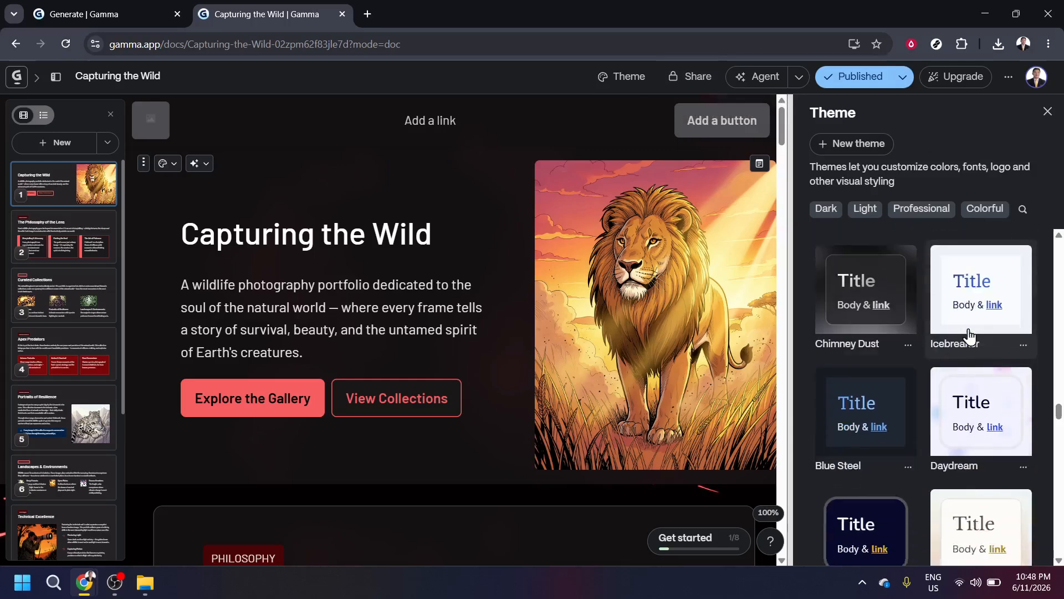
scroll(969, 336, "down", 1)
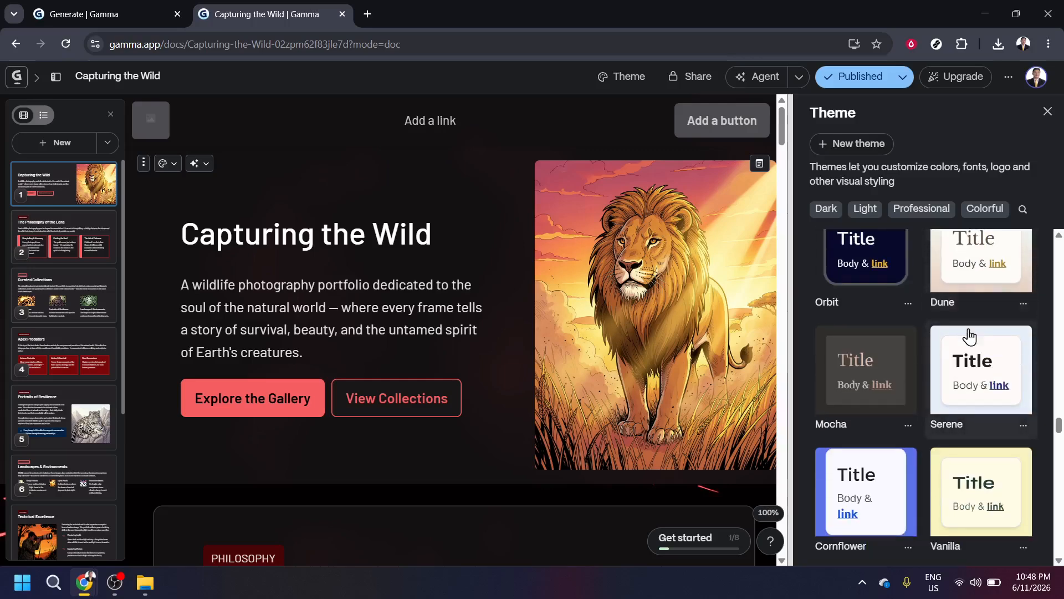
scroll(969, 335, "down", 3)
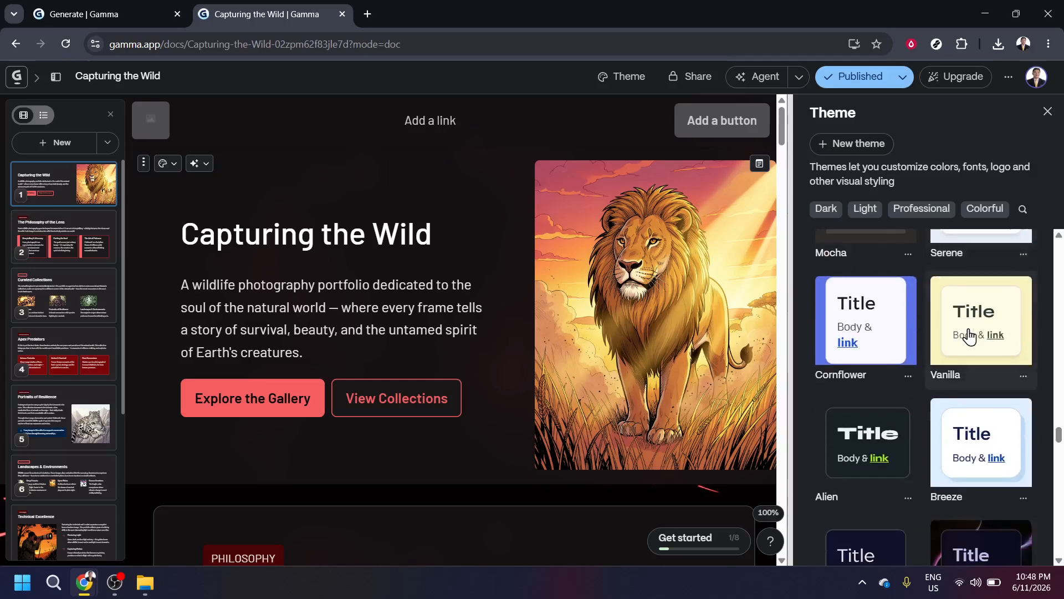
scroll(969, 336, "down", 4)
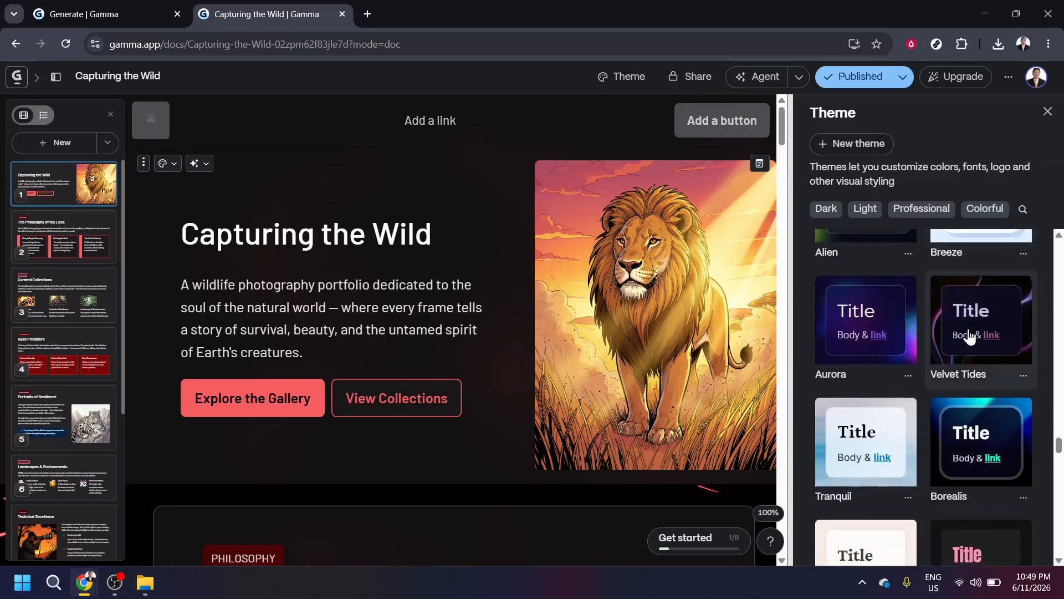
scroll(969, 335, "down", 3)
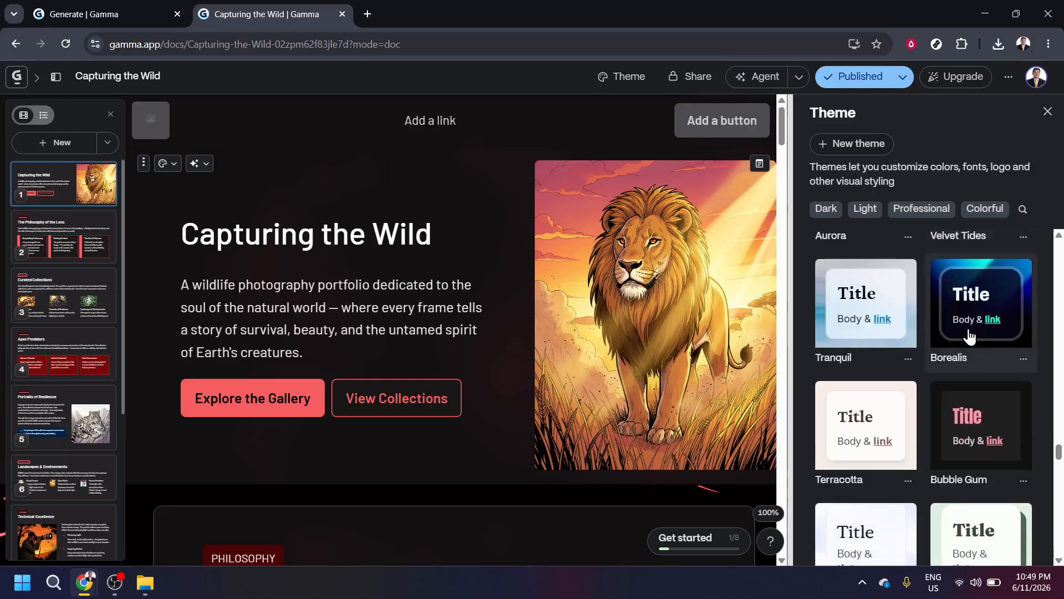
scroll(969, 336, "down", 6)
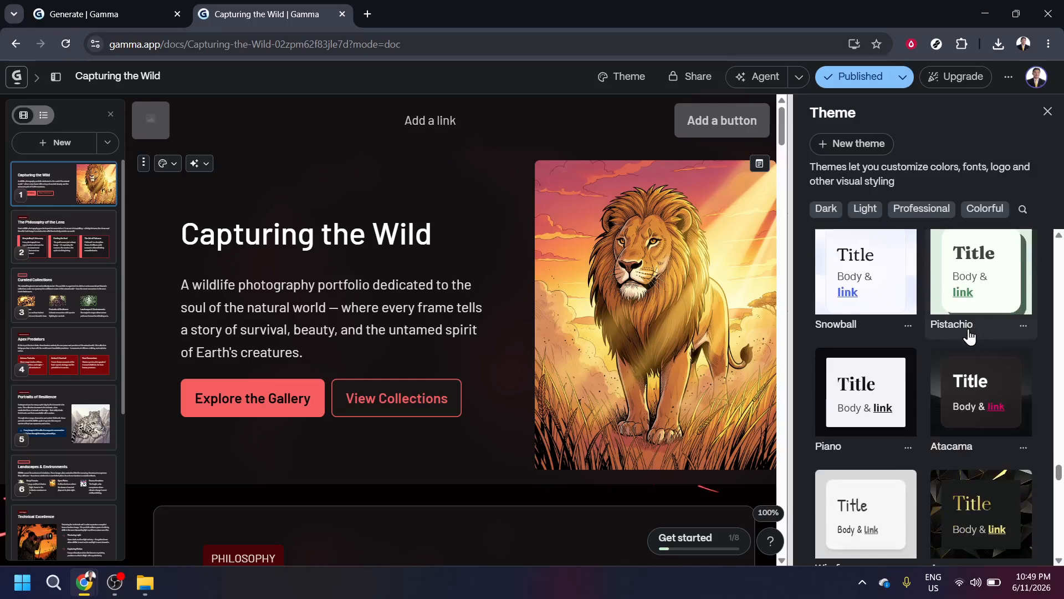
scroll(969, 335, "down", 3)
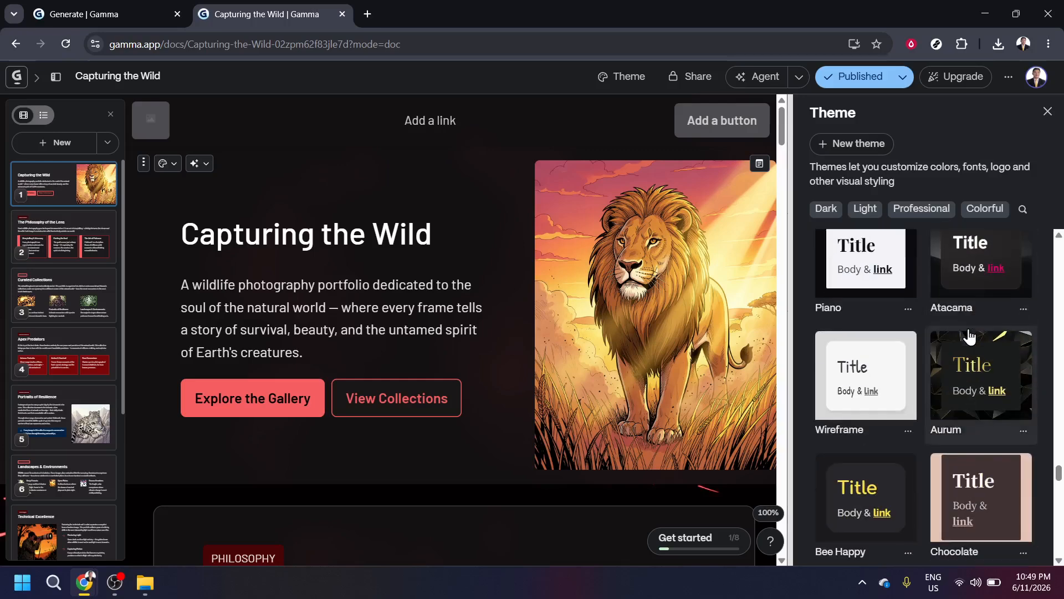
scroll(969, 335, "down", 1)
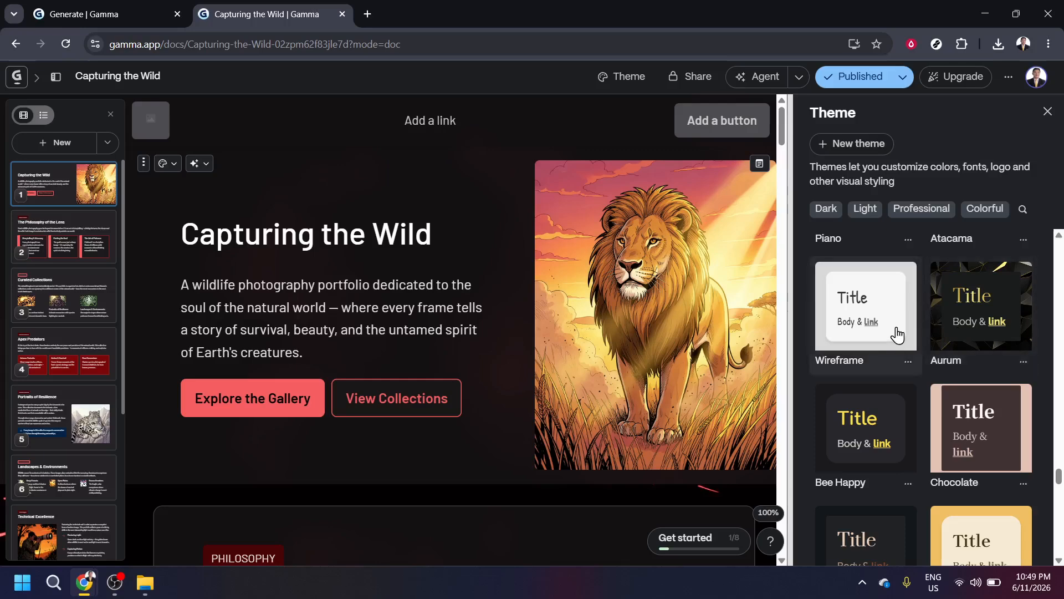
scroll(897, 335, "down", 1)
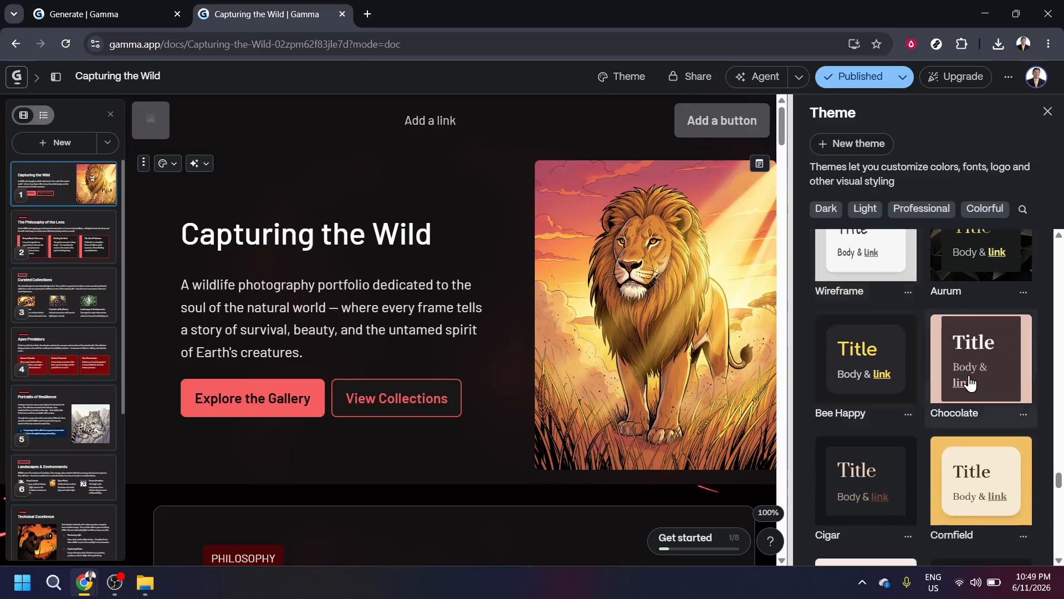
scroll(969, 383, "up", 2)
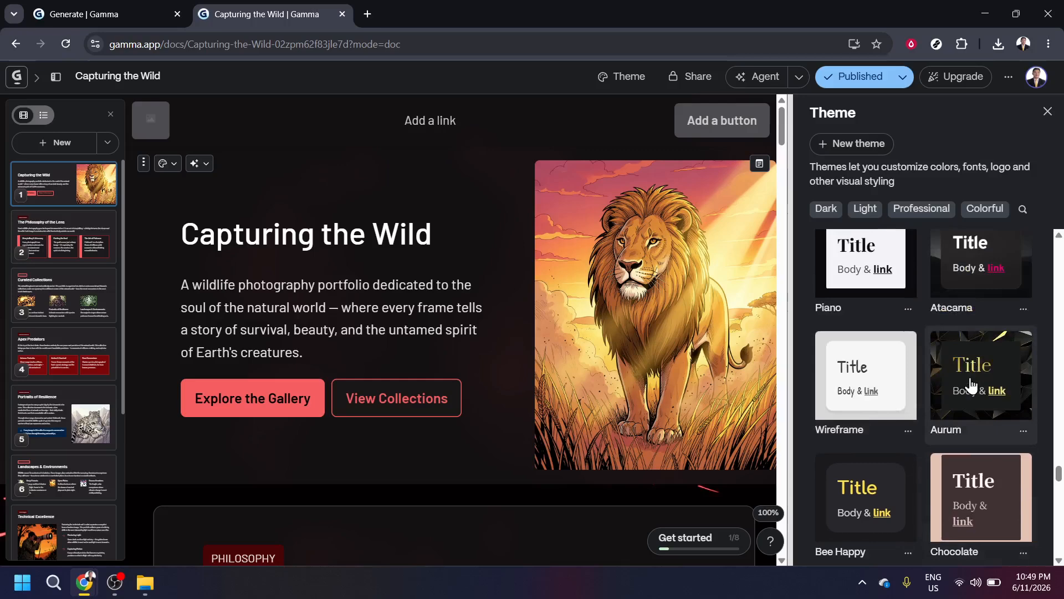
left_click(970, 383)
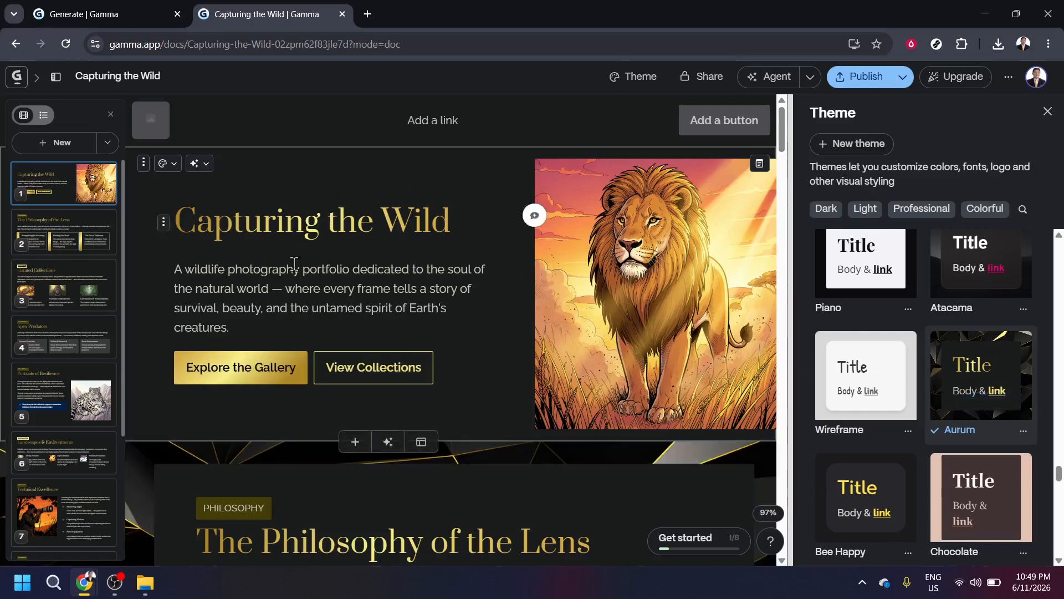
scroll(318, 338, "down", 6)
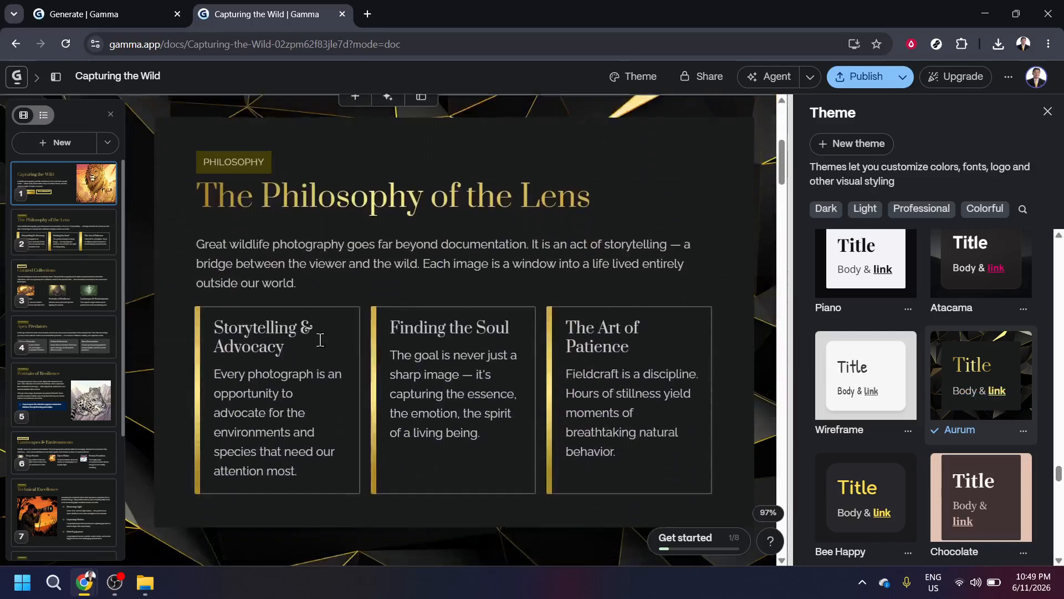
scroll(324, 340, "down", 1)
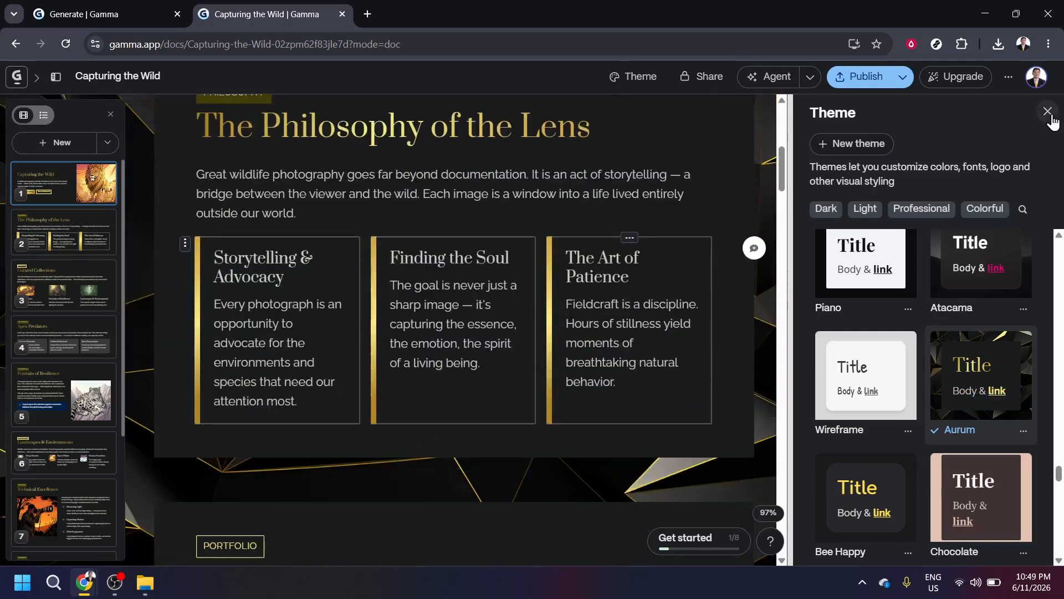
left_click(1048, 112)
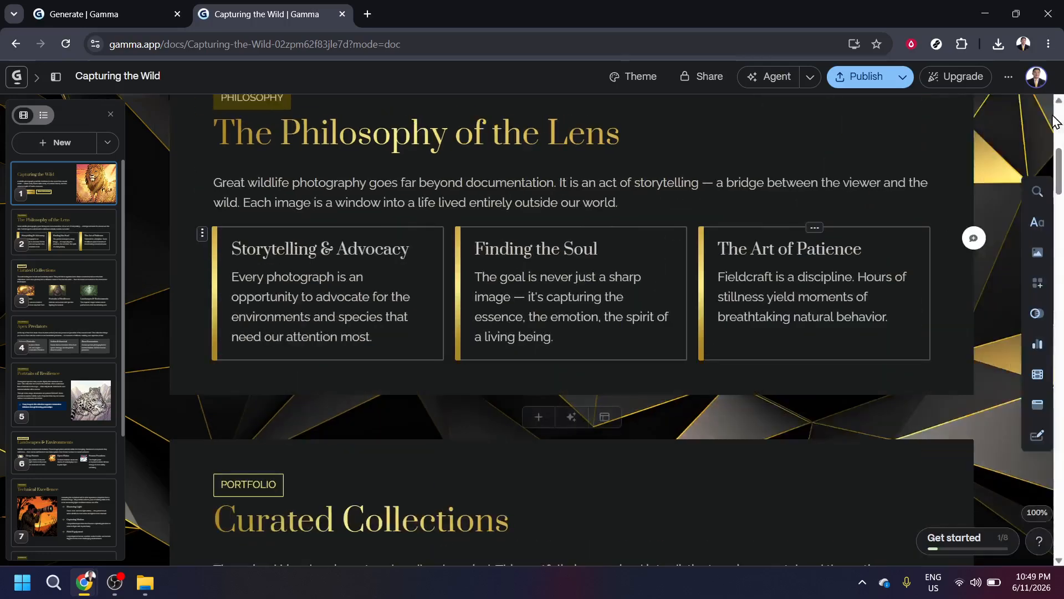
Review the restyled page from Curated Collections through Join the Journey, and return toward the opening section
scroll(823, 279, "down", 7)
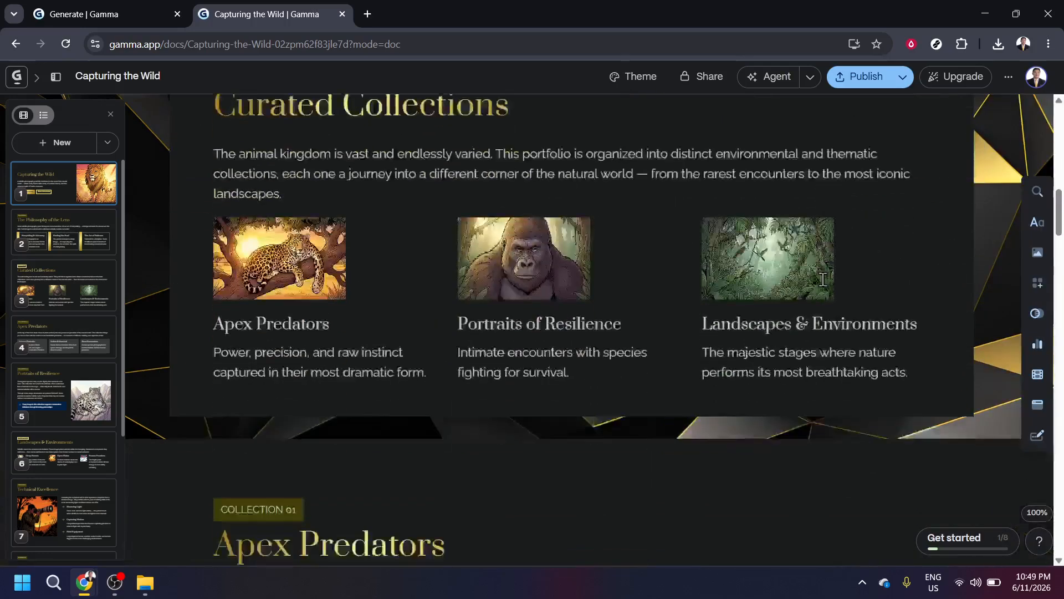
scroll(822, 281, "down", 1)
scroll(823, 281, "down", 7)
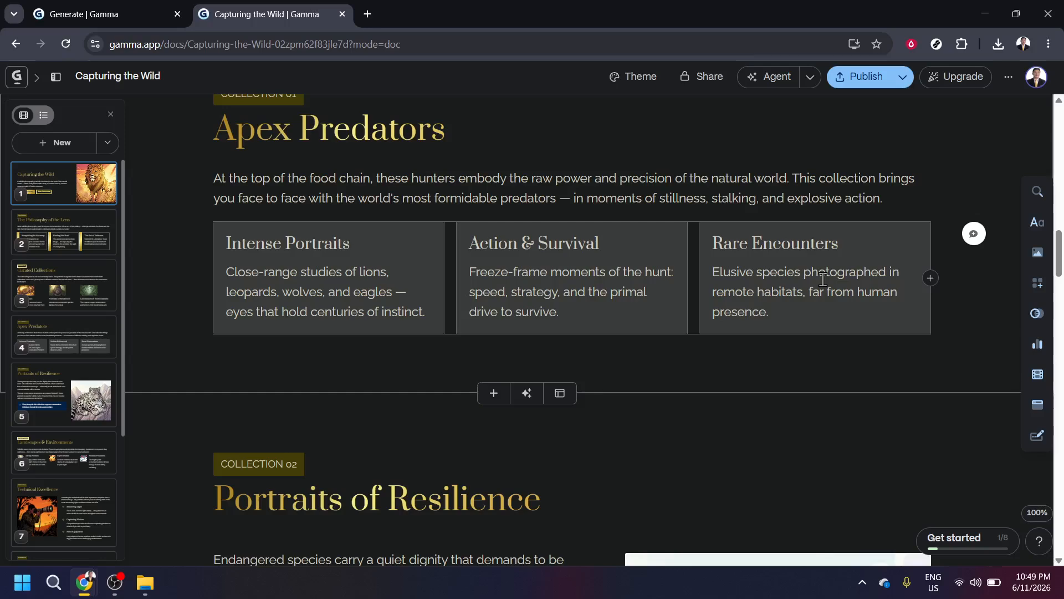
scroll(823, 279, "down", 5)
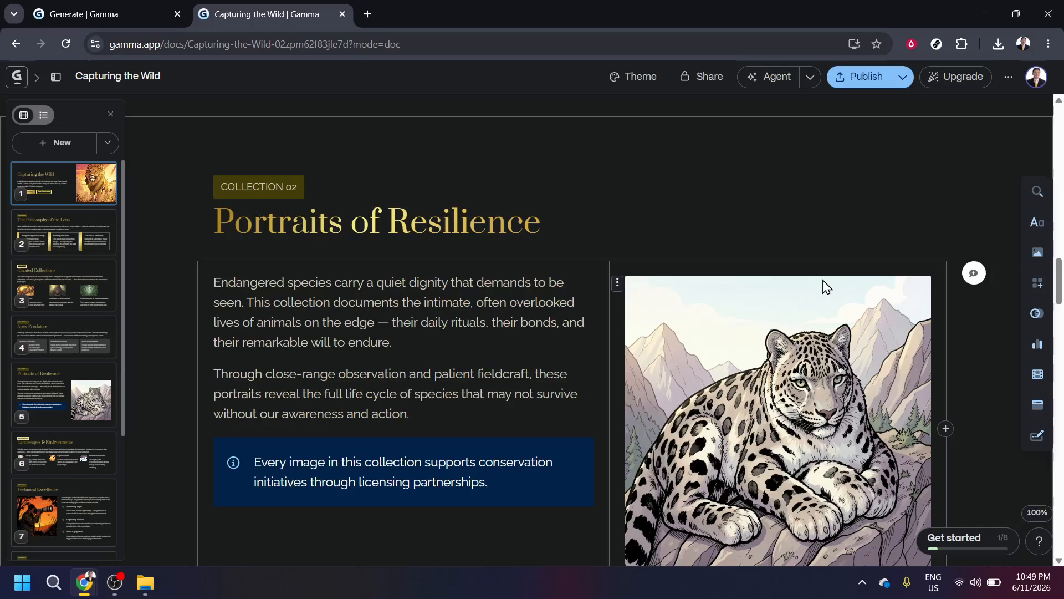
scroll(823, 287, "down", 5)
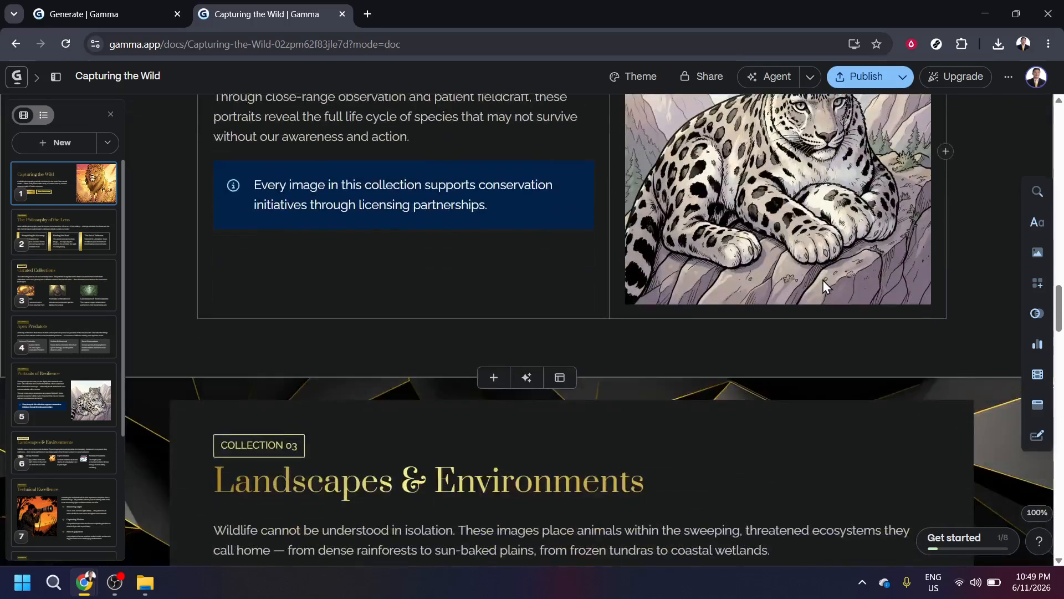
scroll(823, 280, "down", 7)
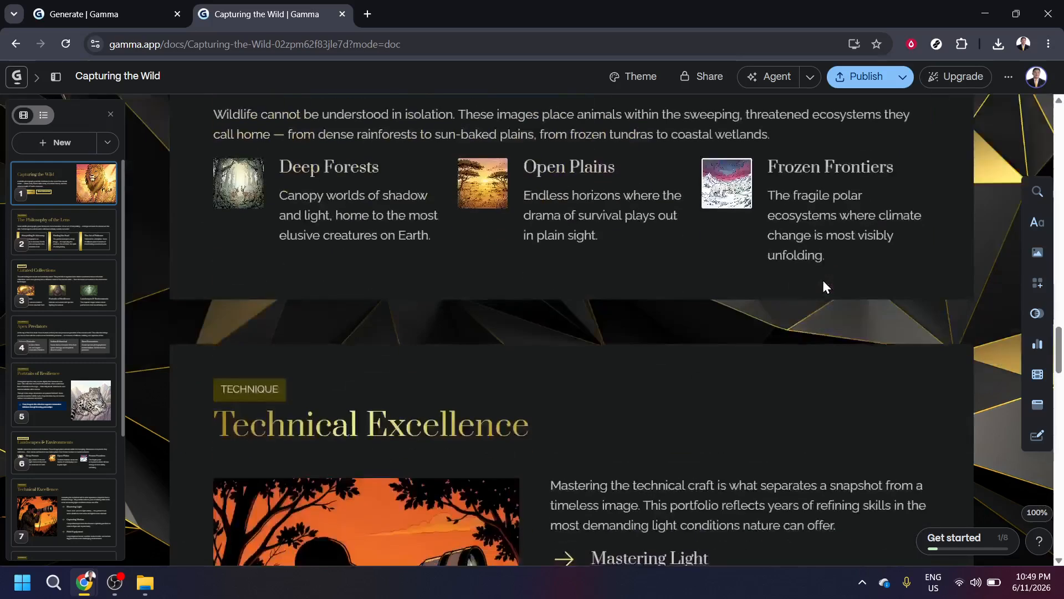
scroll(823, 281, "down", 2)
scroll(822, 279, "down", 6)
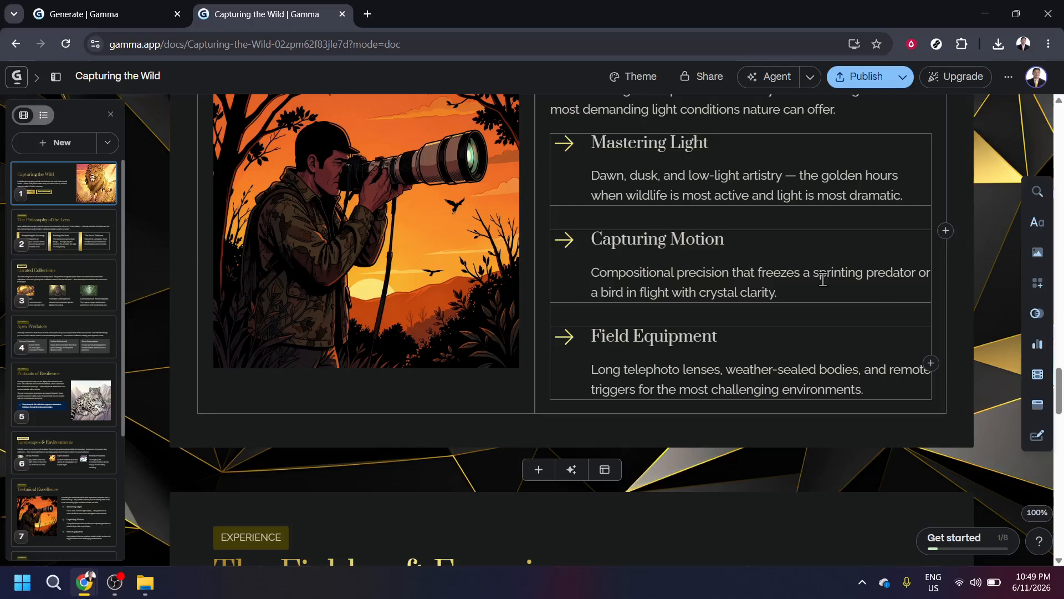
scroll(823, 279, "down", 1)
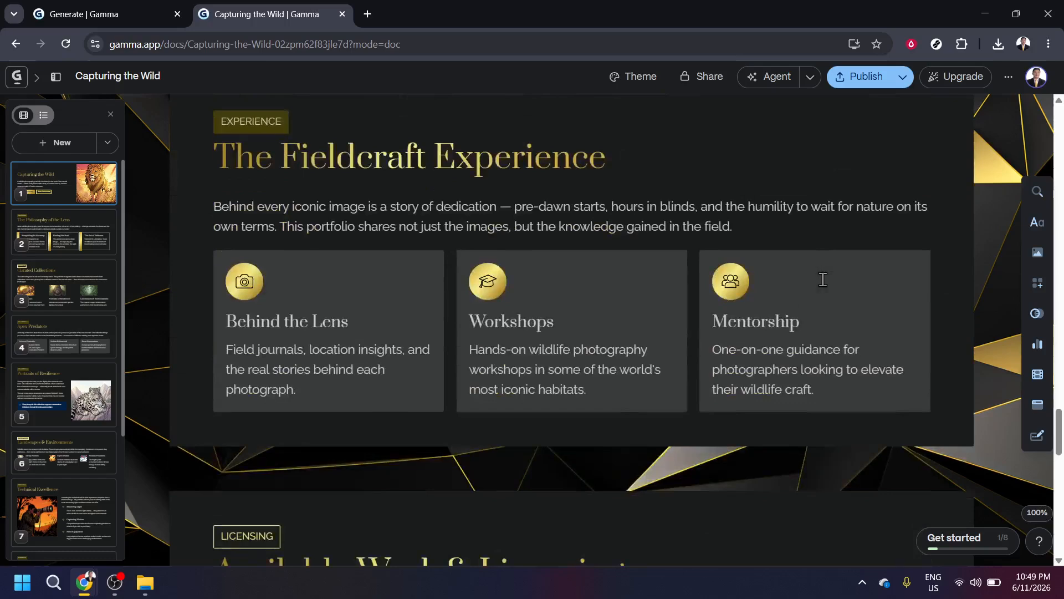
scroll(823, 280, "down", 8)
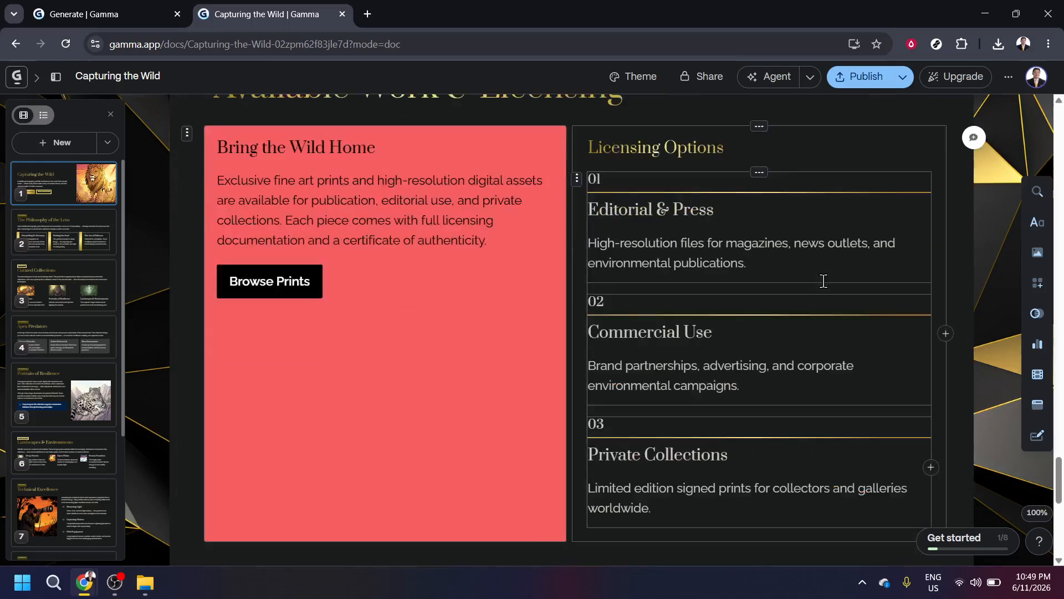
scroll(823, 281, "down", 7)
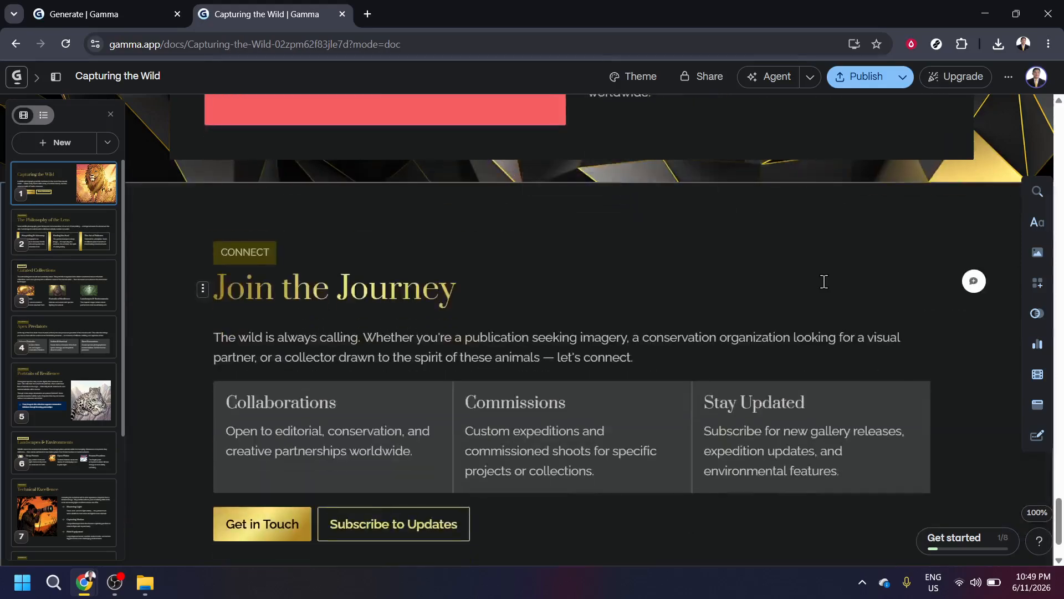
scroll(824, 281, "down", 2)
scroll(824, 282, "up", 20)
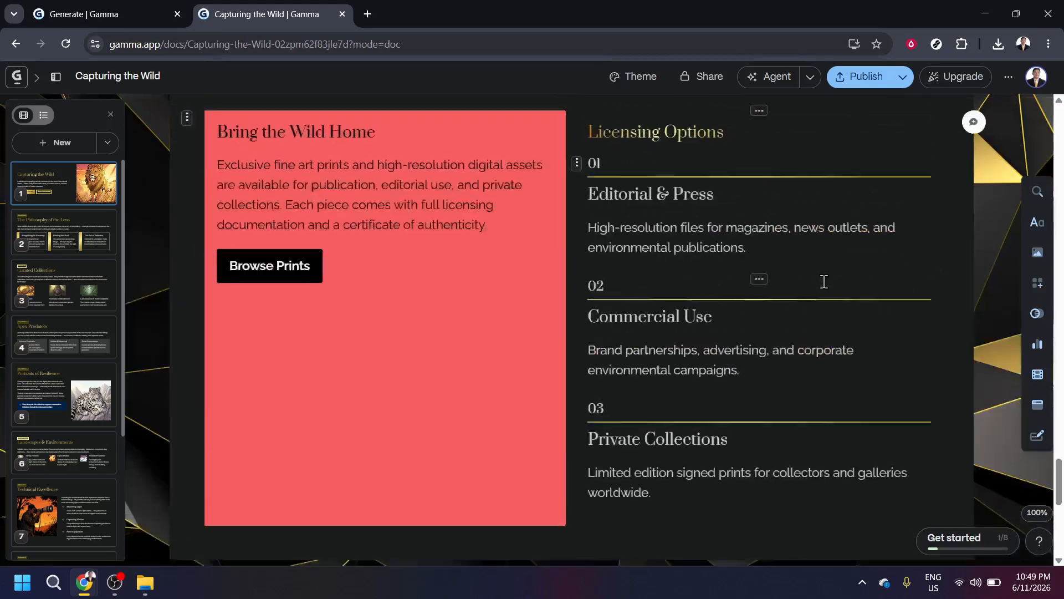
scroll(824, 282, "up", 5)
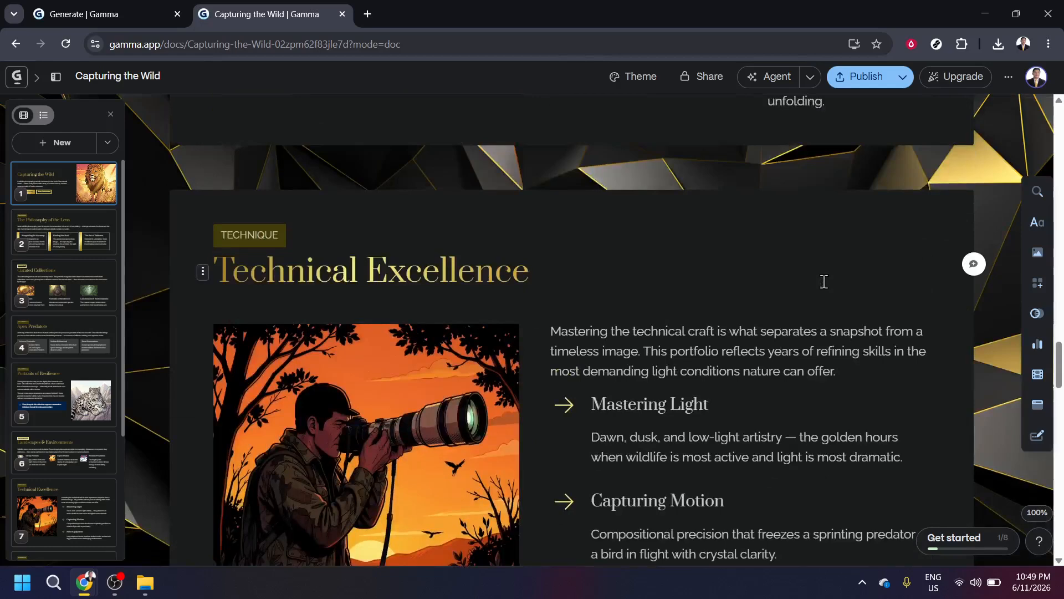
scroll(824, 282, "up", 15)
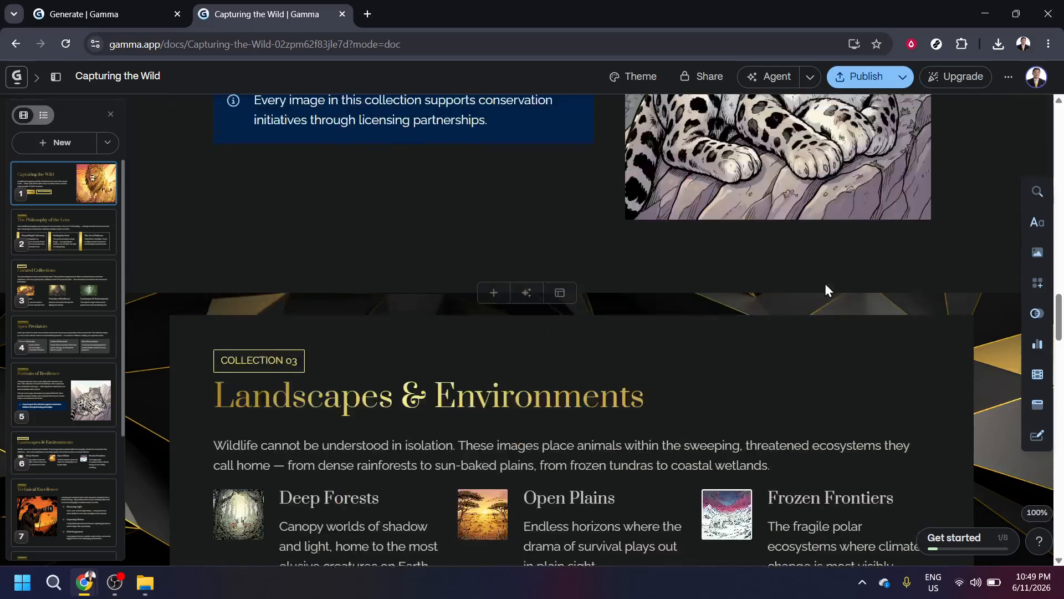
scroll(826, 288, "up", 10)
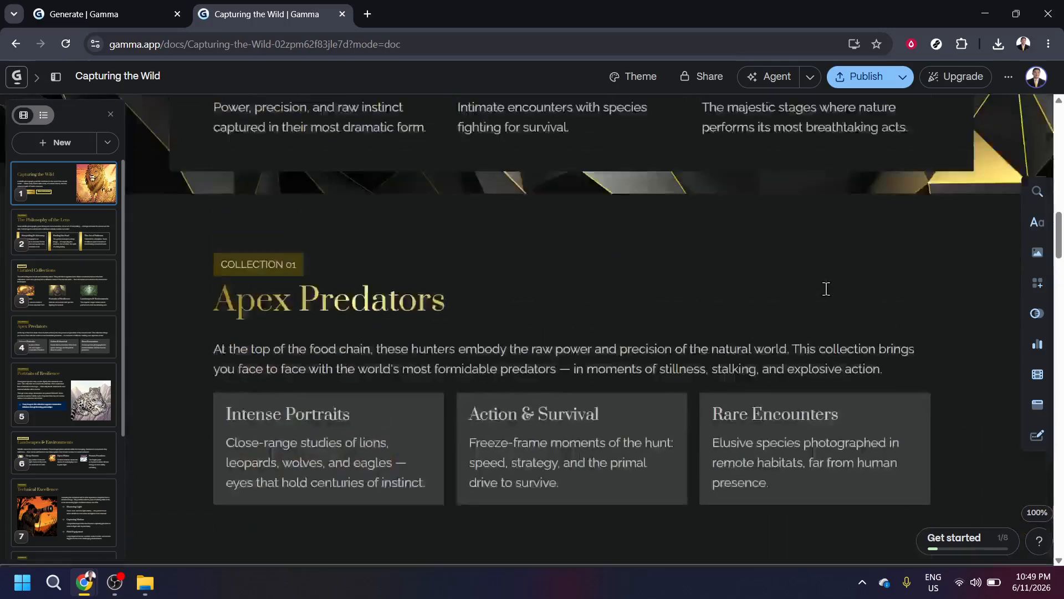
scroll(825, 287, "up", 12)
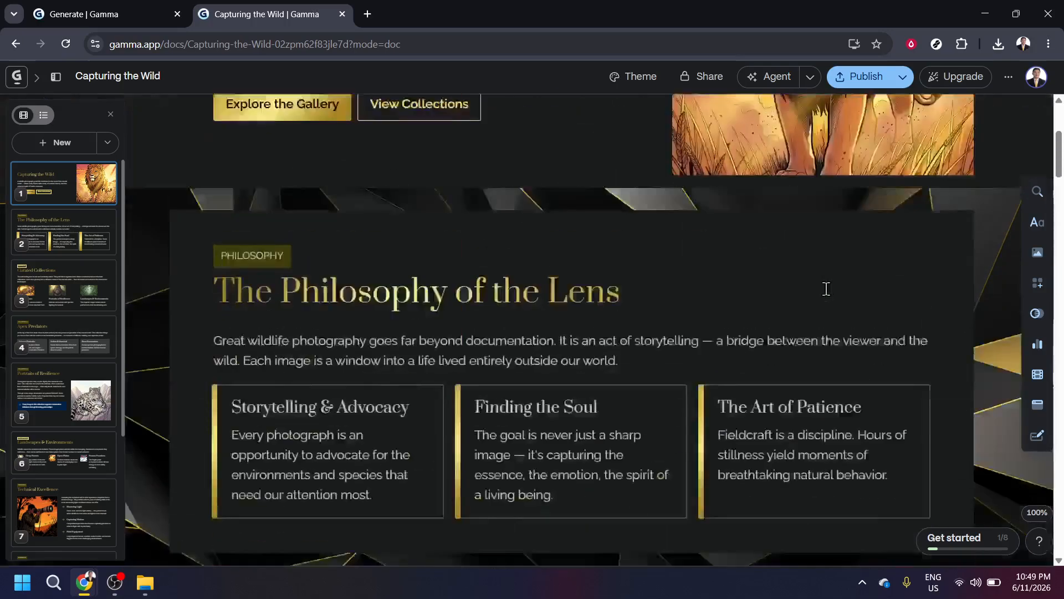